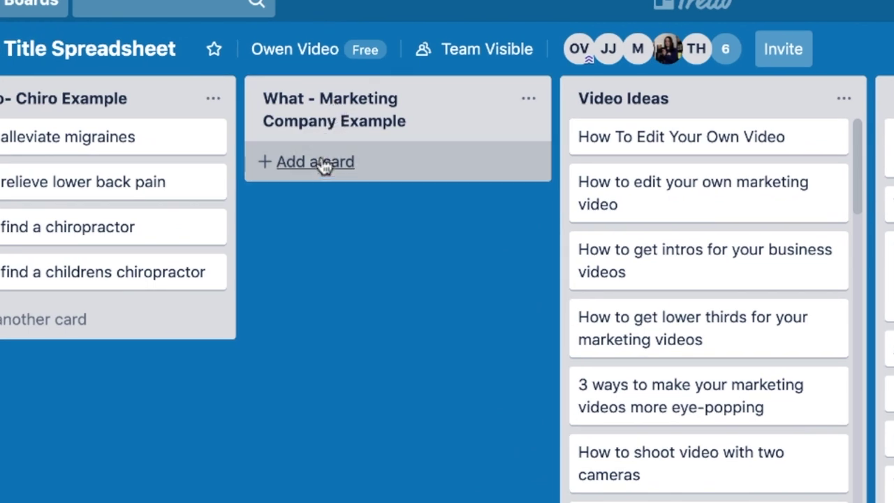
Add the cards "What is better Facebook ads or YouTube ads?" and "What is retargeting?" to the What - Marketing Company Example list.
left_click(335, 174)
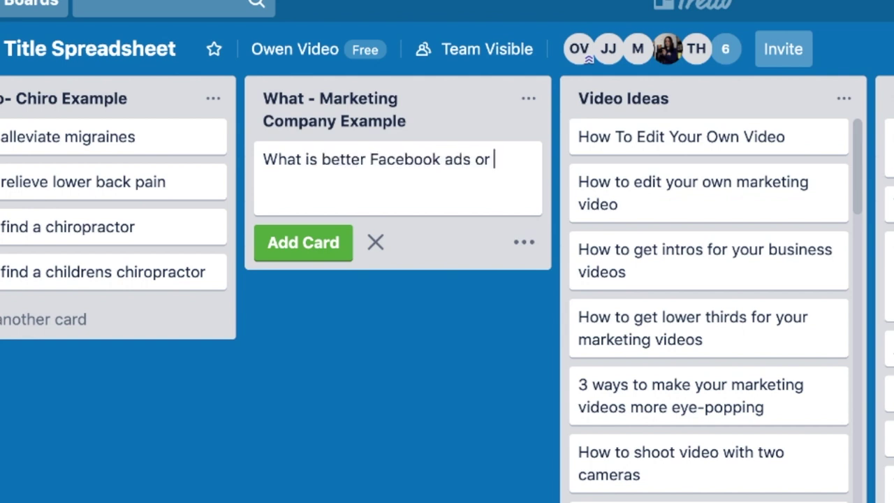
type("YouTube ads?")
key("Return")
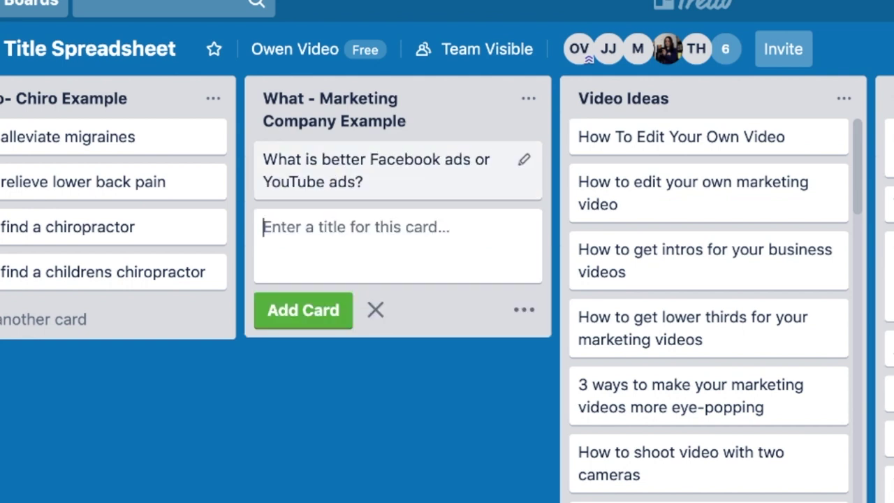
type("What is retargeting?")
key("Return")
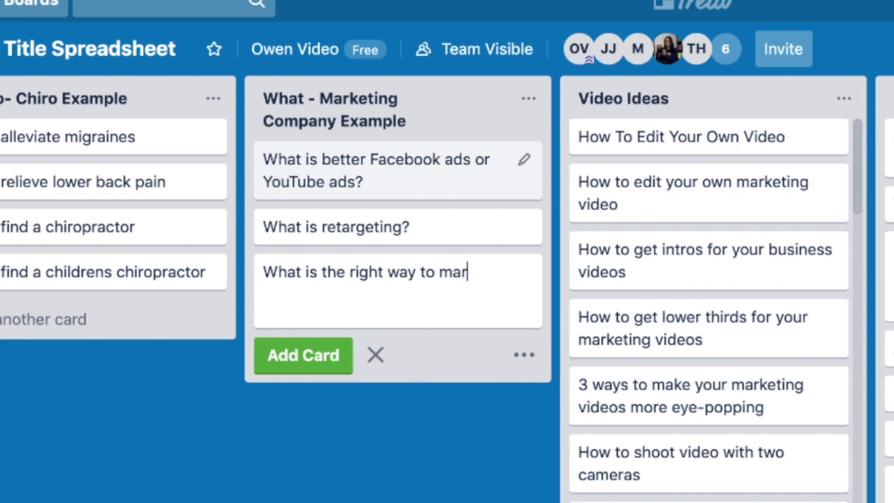
Add the card "What is the right way to market your local business online?" to the What - Marketing Company Example list.
type("What is the right way to market your ")
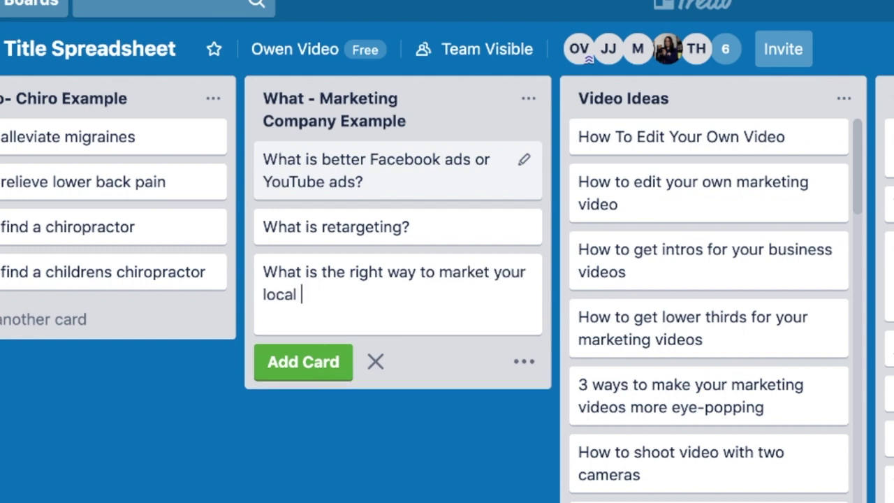
type("local business online?")
key("Return")
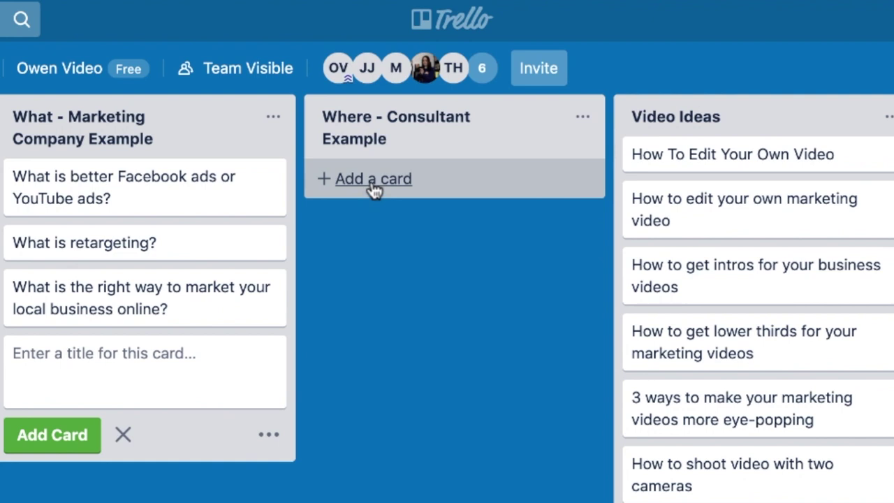
Add the cards "Where can I find a good business coach?" and "Where can a women lose the most weight the fastest?" to the Where list.
left_click(375, 180)
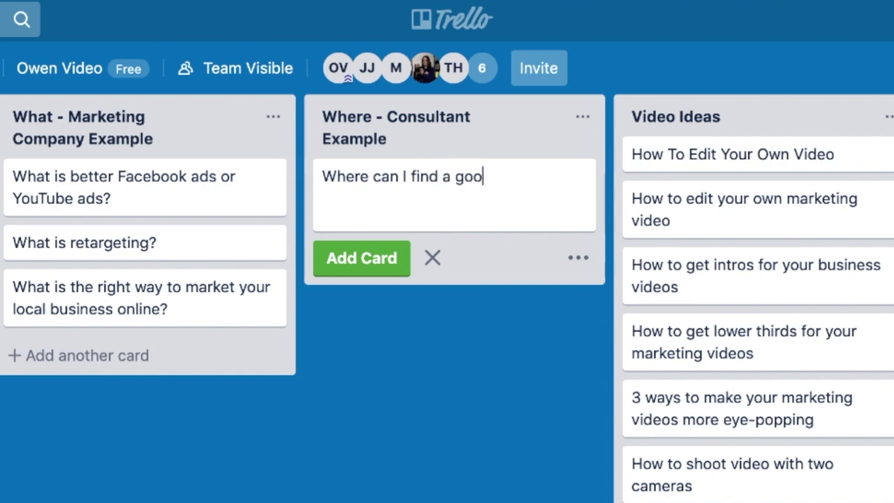
type("coach?")
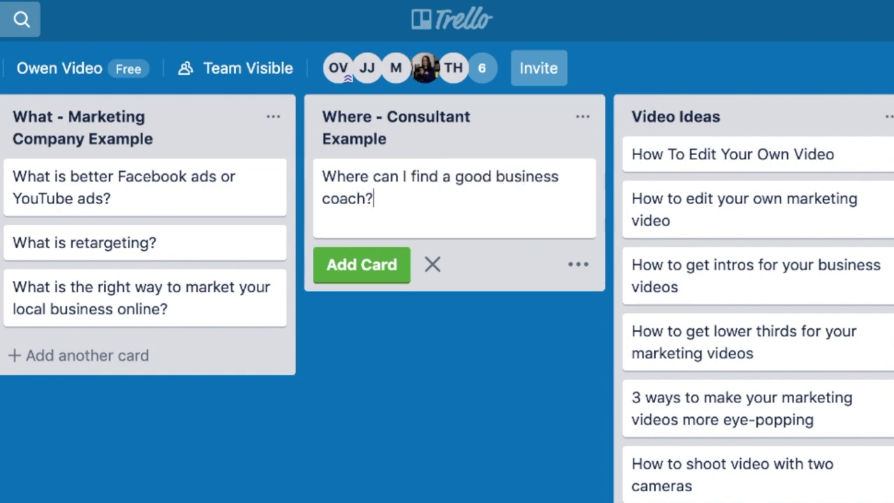
key("Return")
type("Where can a women lose the most")
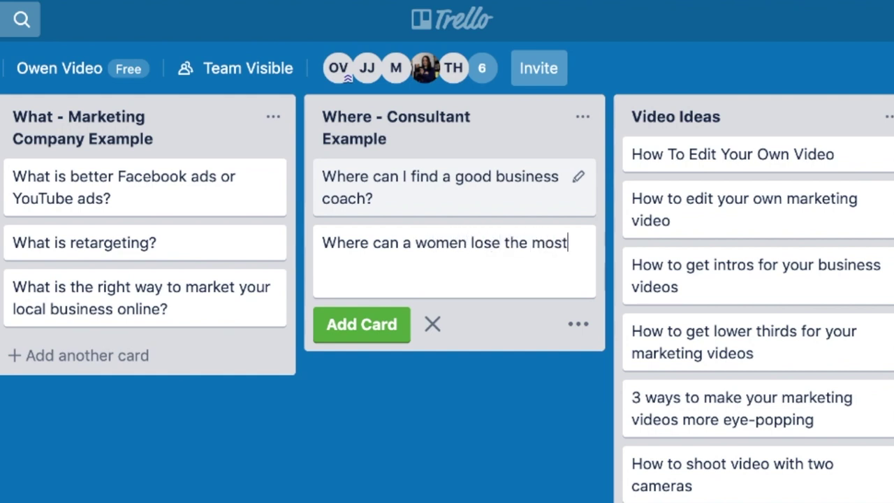
type("wei")
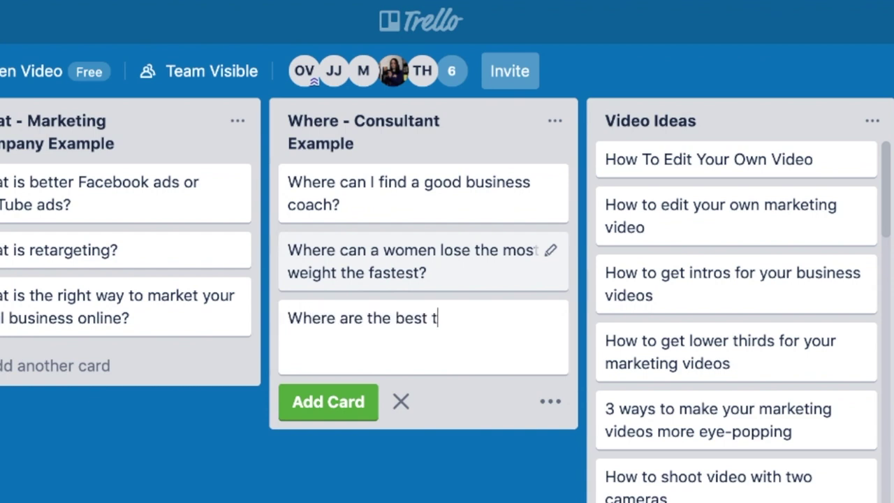
Add the card "Where are the best training videos for small businesses on YouTube?" to the Where - Consultant Example list.
type("for small businesses on YouTub")
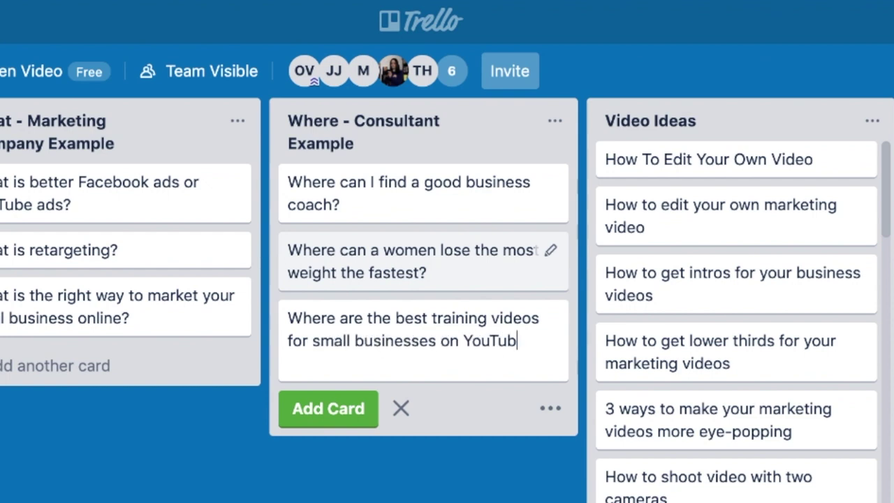
type("e?")
key("Return")
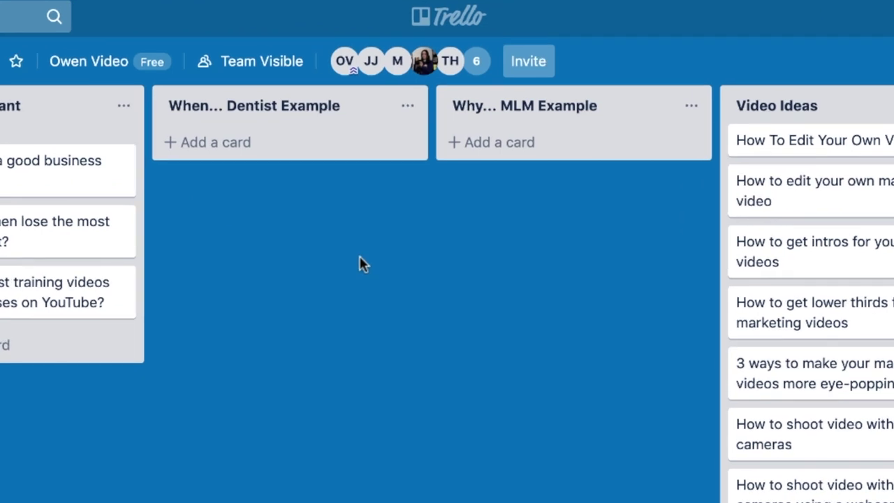
Add "When should I see the dentist?", "When should my molars come in?" and "When should I get braces?" to the When... Dentist Example list.
left_click(245, 146)
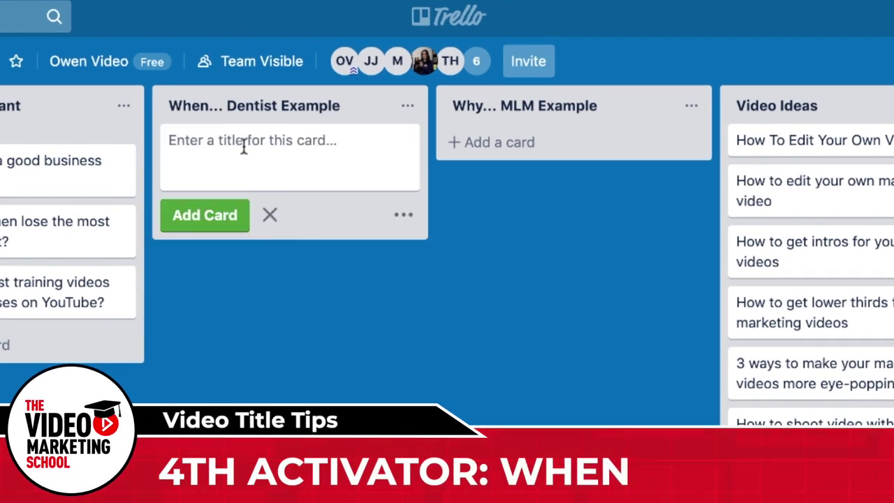
type("When should I see the dentis")
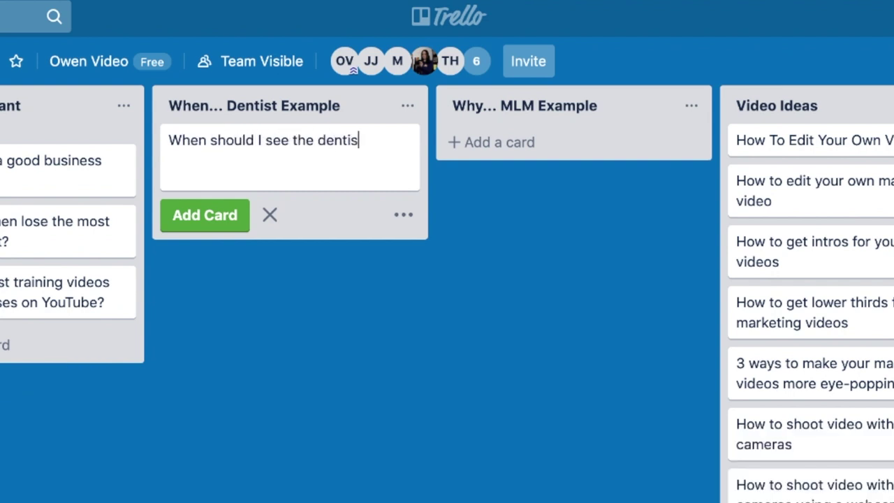
type("t?")
key("Return")
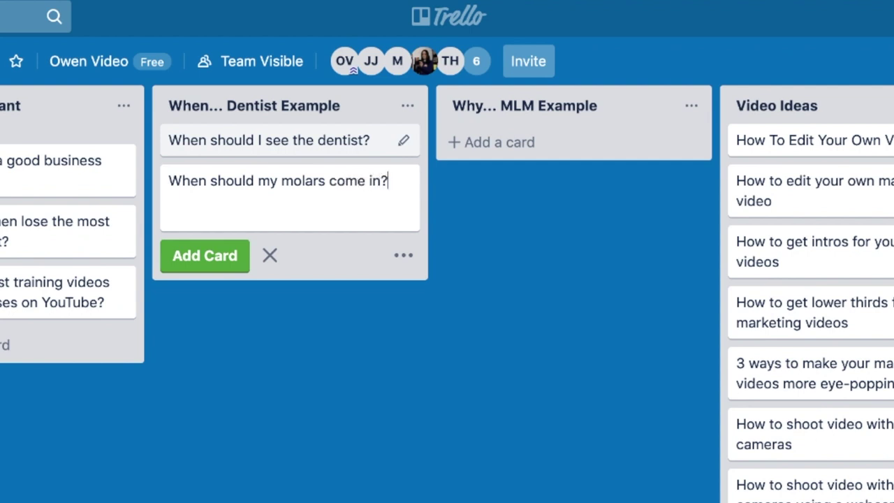
key("Return")
type("When should I get braces")
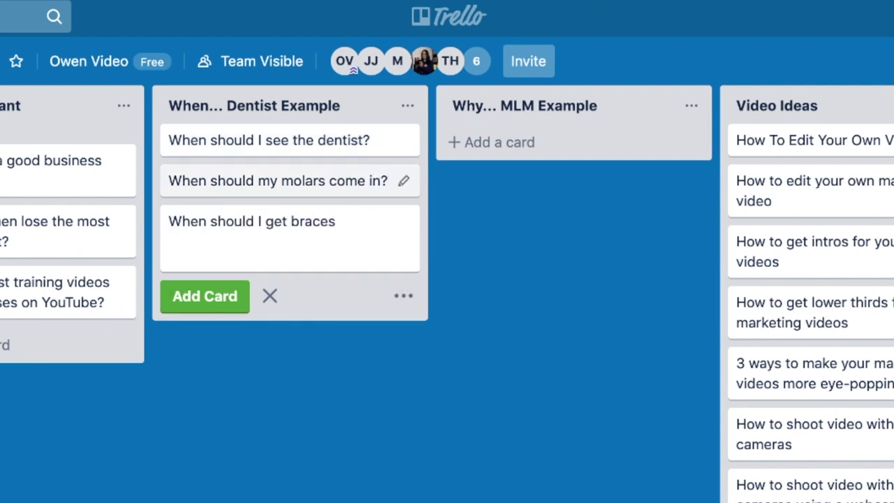
key("Return")
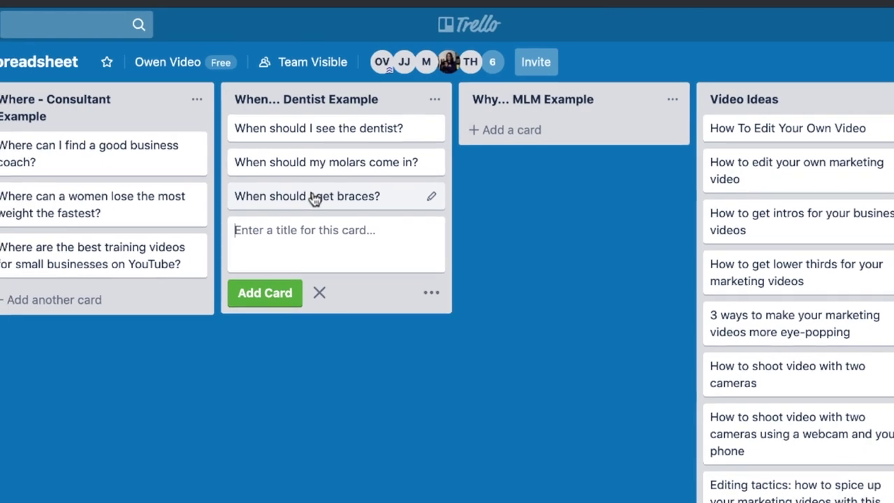
Describe the braces card with "When should my tween get braces? What are the best ages to get braces? When are the worst ages to get braces?".
left_click(353, 184)
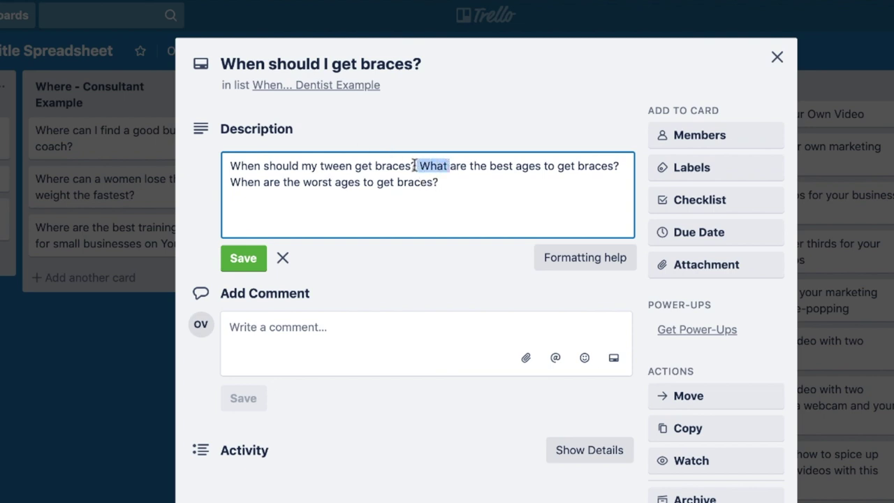
left_click(268, 166)
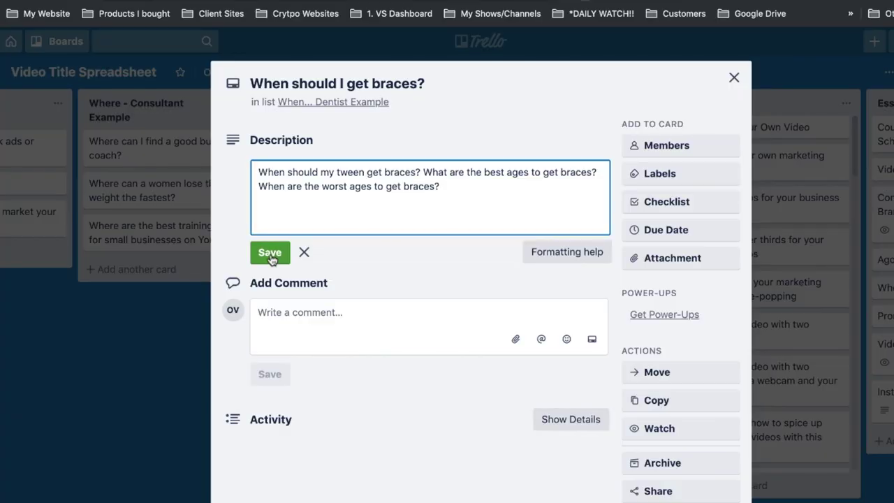
left_click(270, 253)
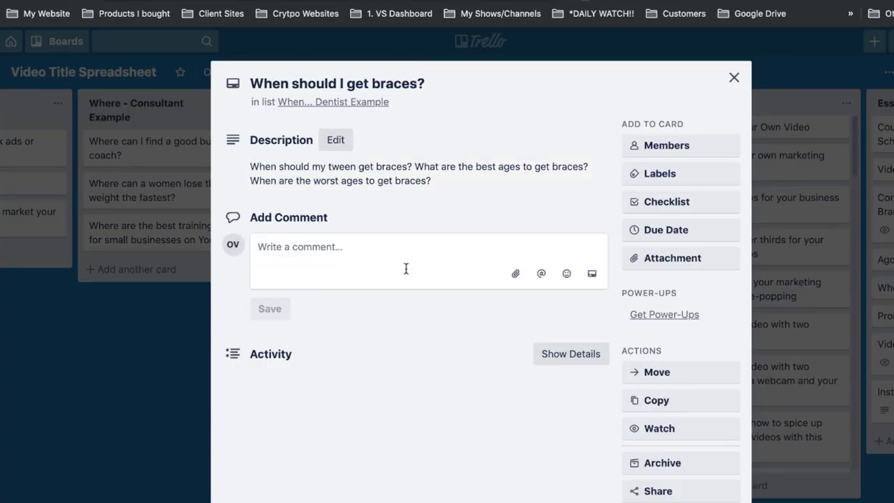
left_click(734, 76)
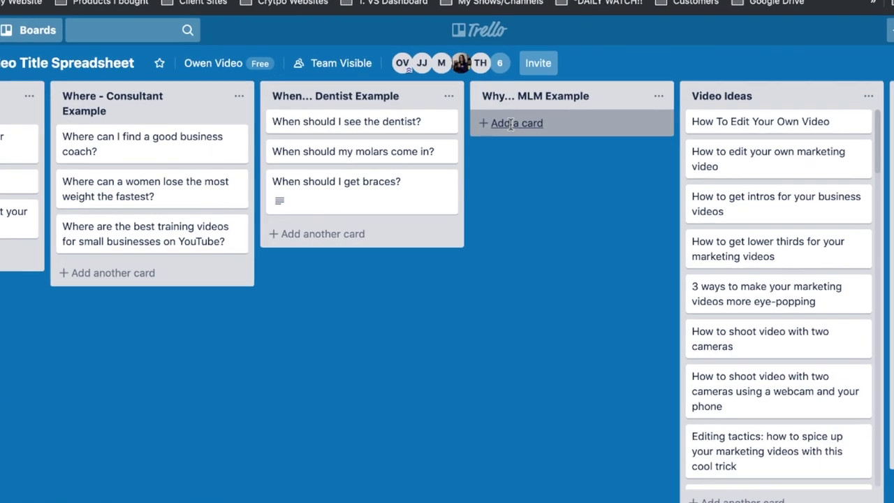
Add the card "Why should you start a HBB?" to the Why... MLM Example list.
left_click(513, 130)
type("Why should you start a")
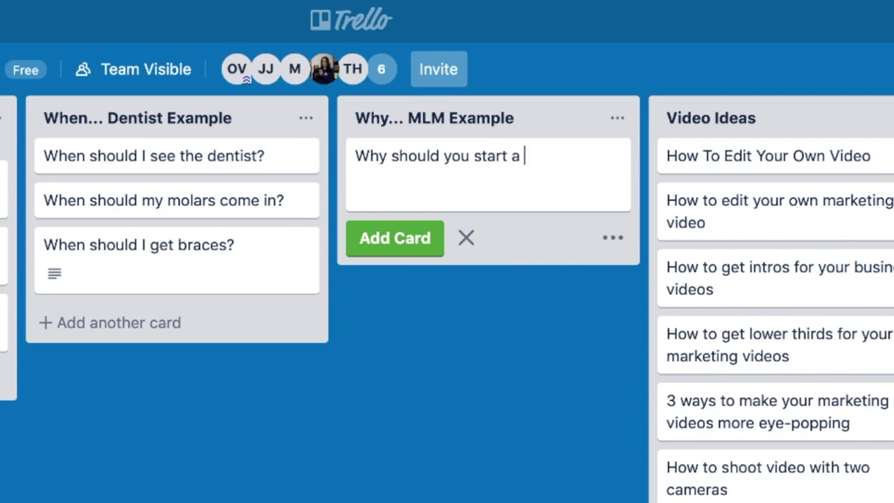
key("Return")
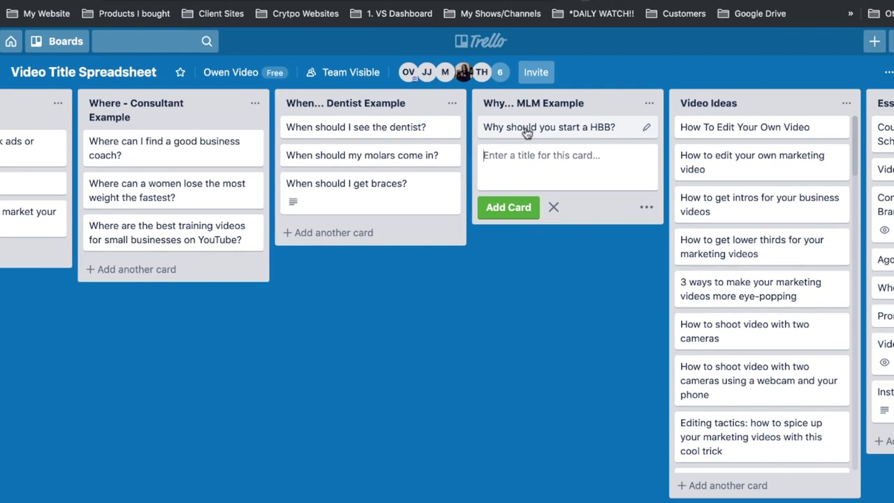
Save the lines "When should you start a HBB?" and "How to start a HBB?" as the description of the "Why should you start a HBB?" card.
left_click(492, 132)
left_click(332, 181)
type("Wh")
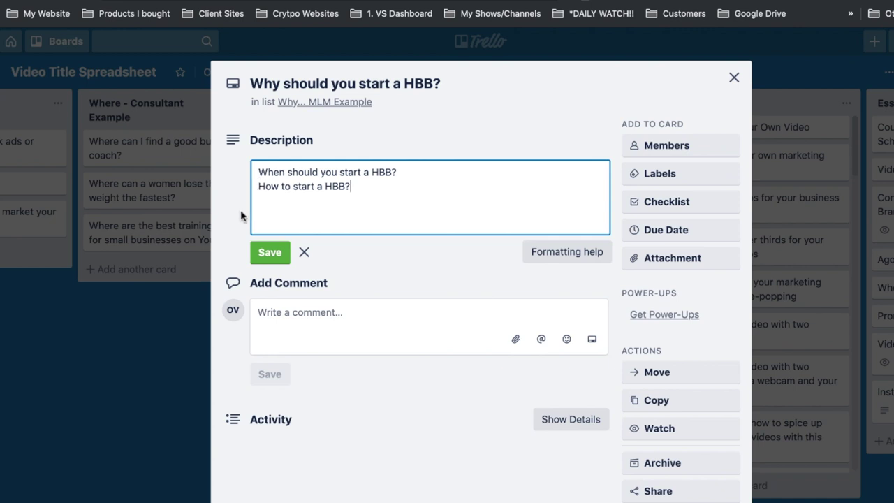
left_click(265, 252)
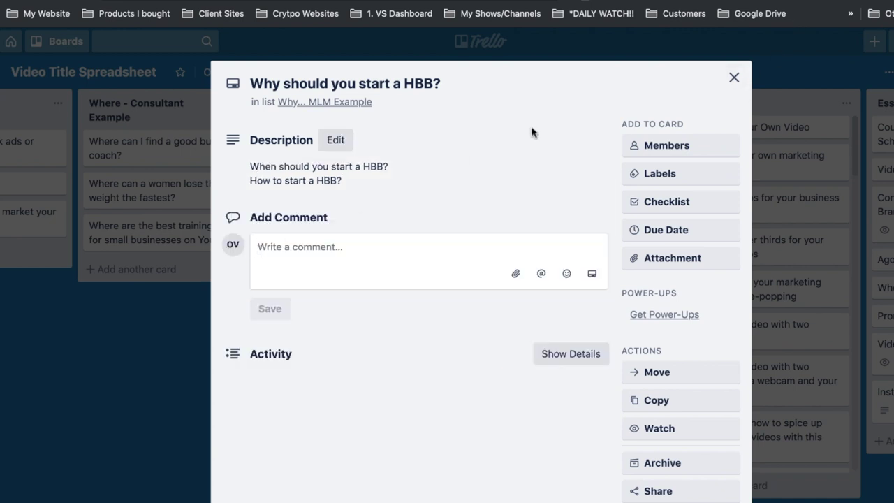
left_click(736, 79)
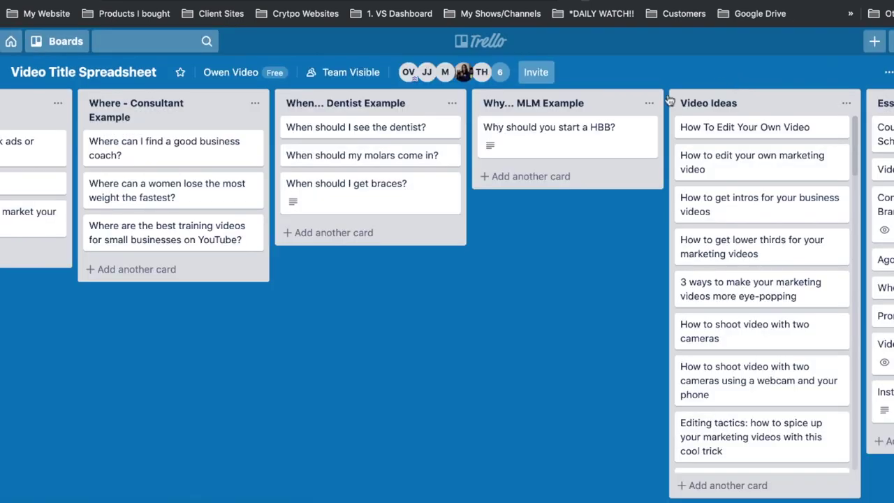
Start another card in the Why... MLM Example list with a title beginning with "Why".
left_click(527, 177)
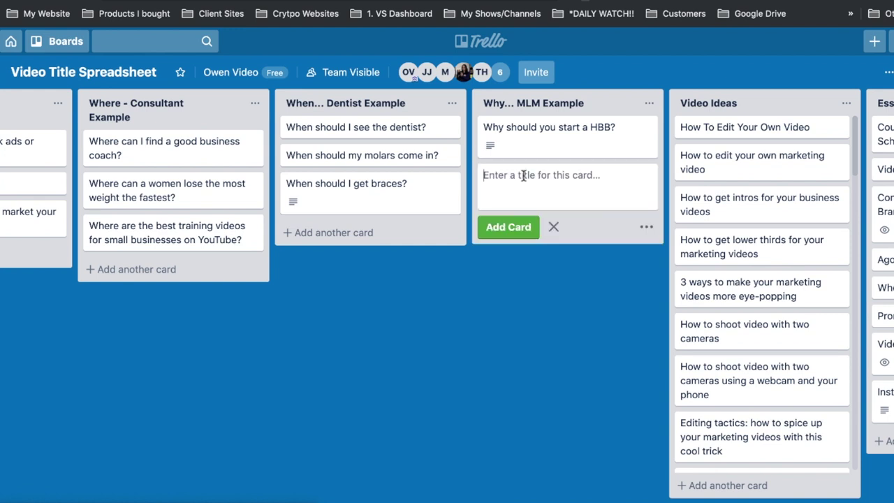
type("Why")
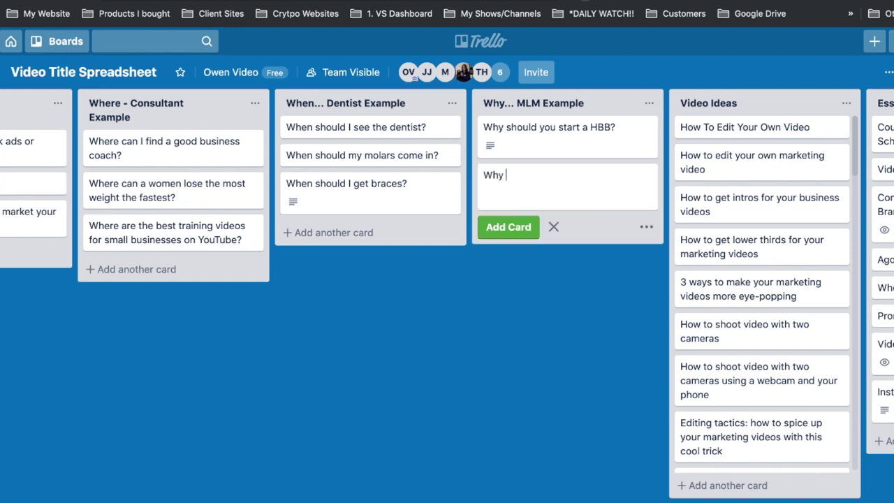